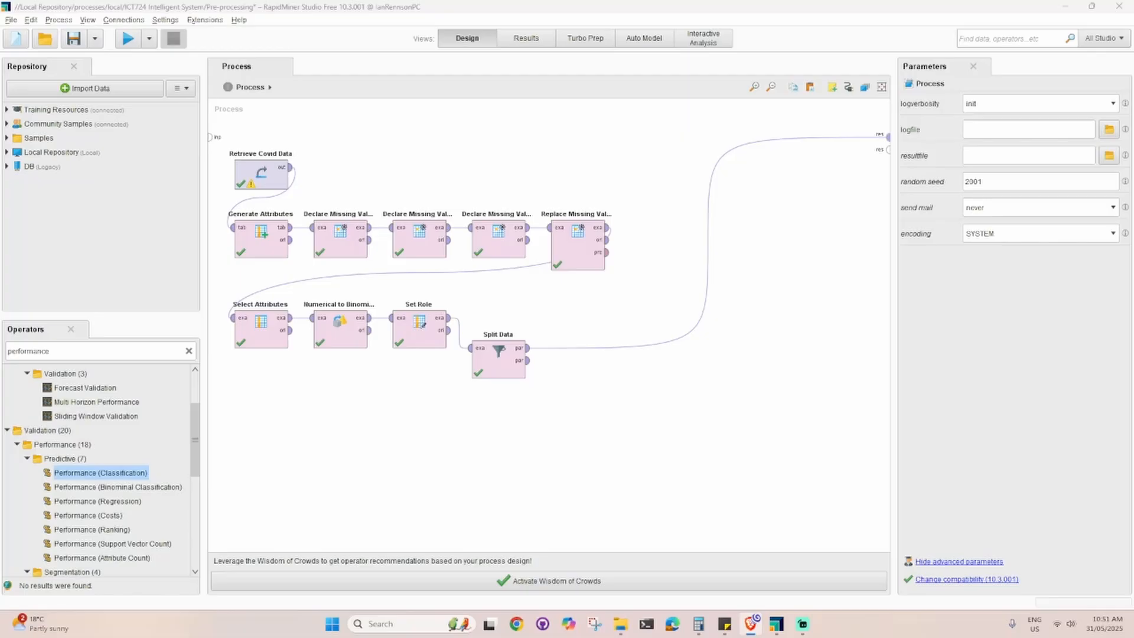
Add a Naive Bayes operator, remove Split Data's link to the process result, and feed Naive Bayes from the first partition
double_click(80, 351)
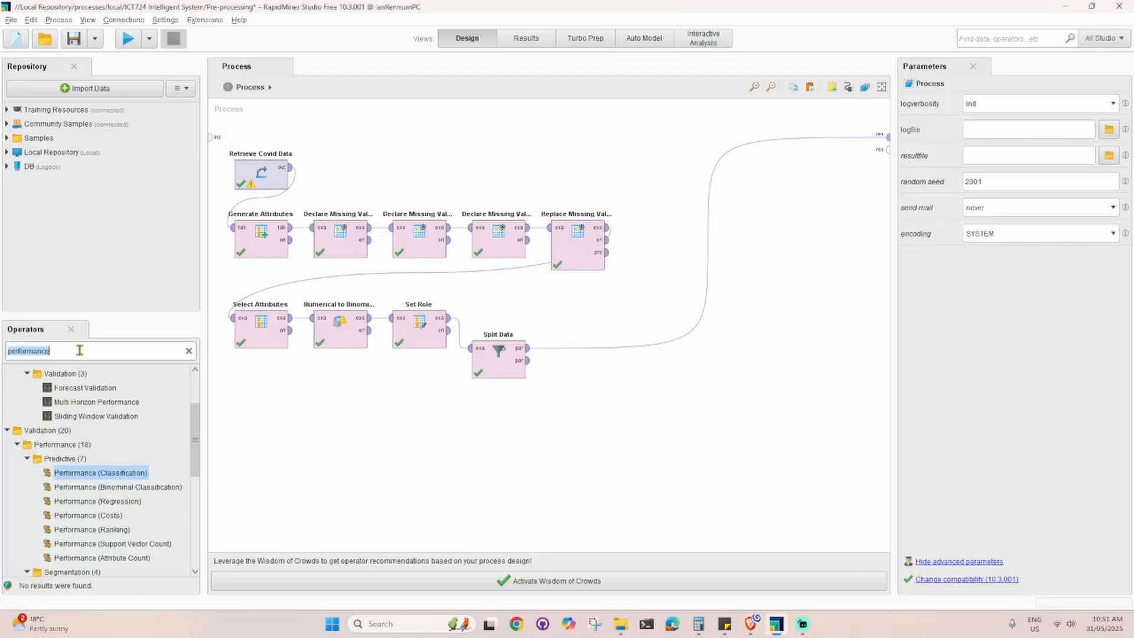
key("BackSpace")
type("naive ba")
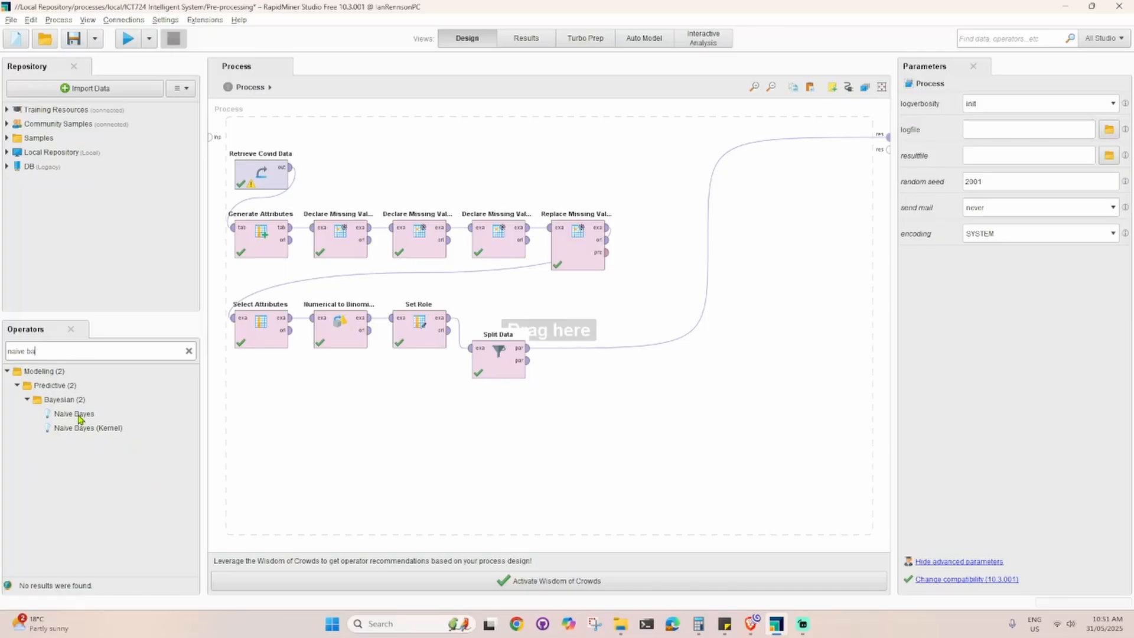
left_click_drag(77, 415, 604, 398)
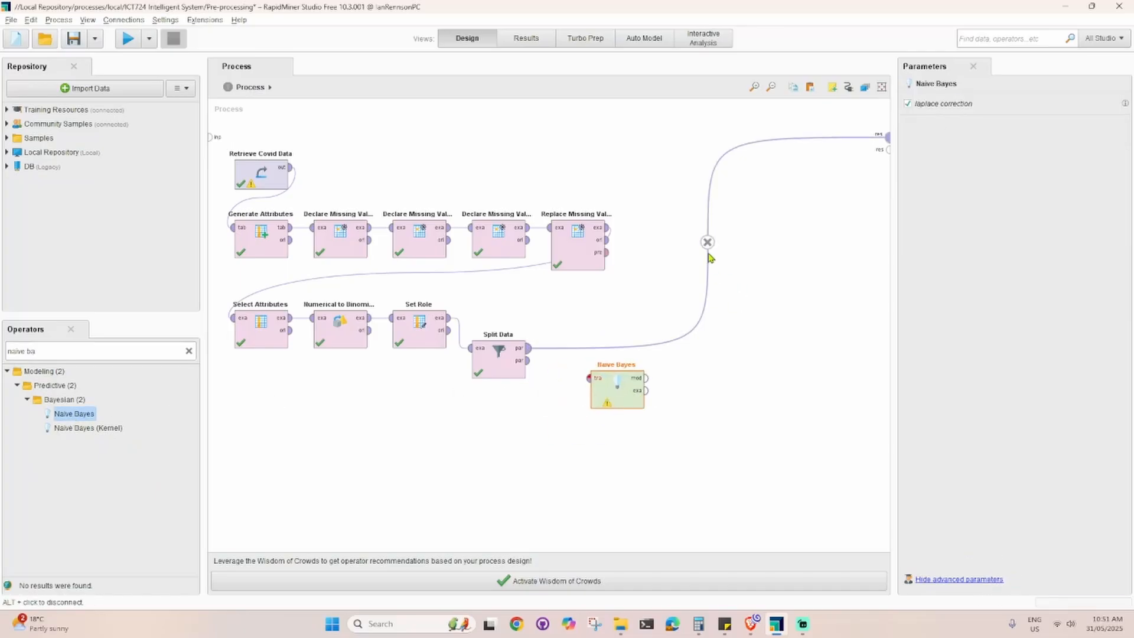
left_click(707, 242)
left_click_drag(529, 353, 626, 347)
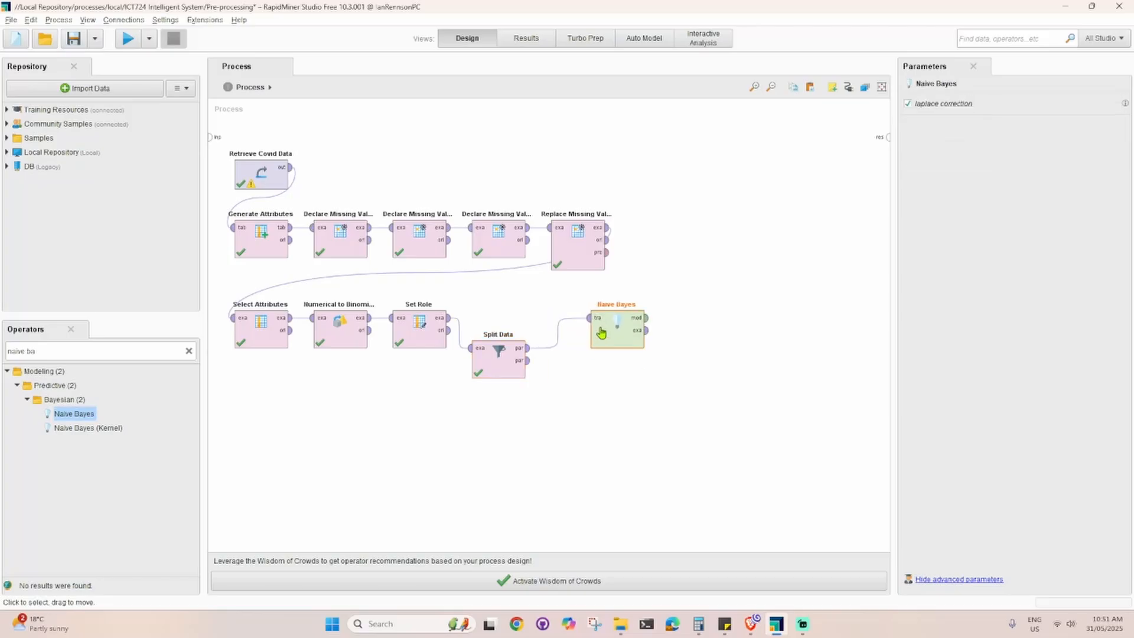
Set the Split Data partition ratios to 0.7 and 0.3
left_click(499, 376)
double_click(500, 376)
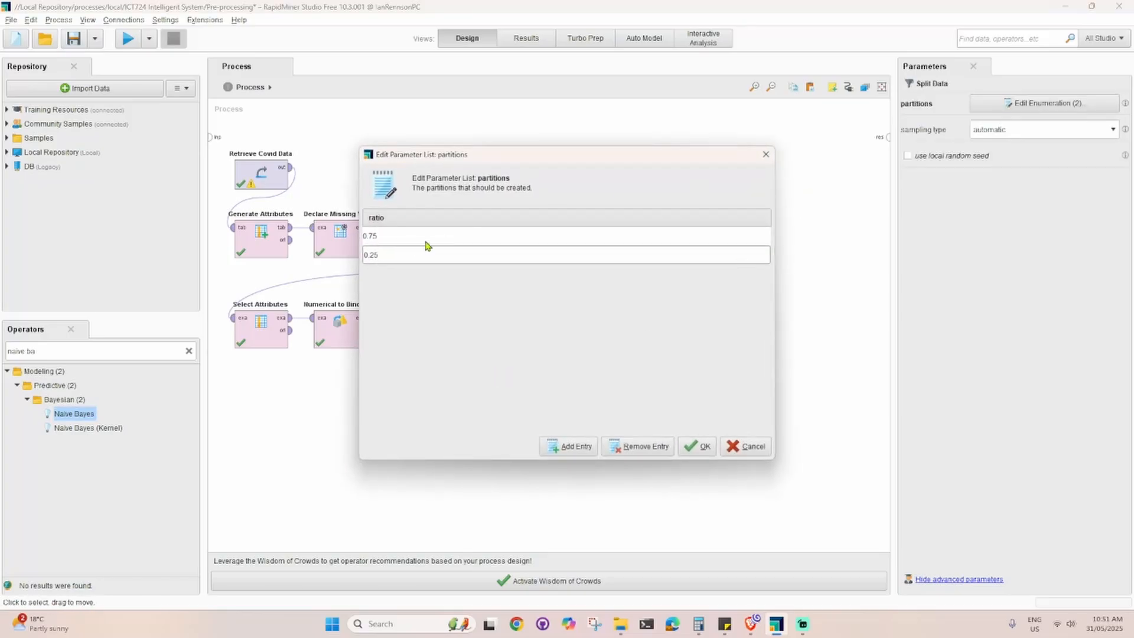
left_click(404, 241)
left_click_drag(395, 239, 329, 235)
type("0.8")
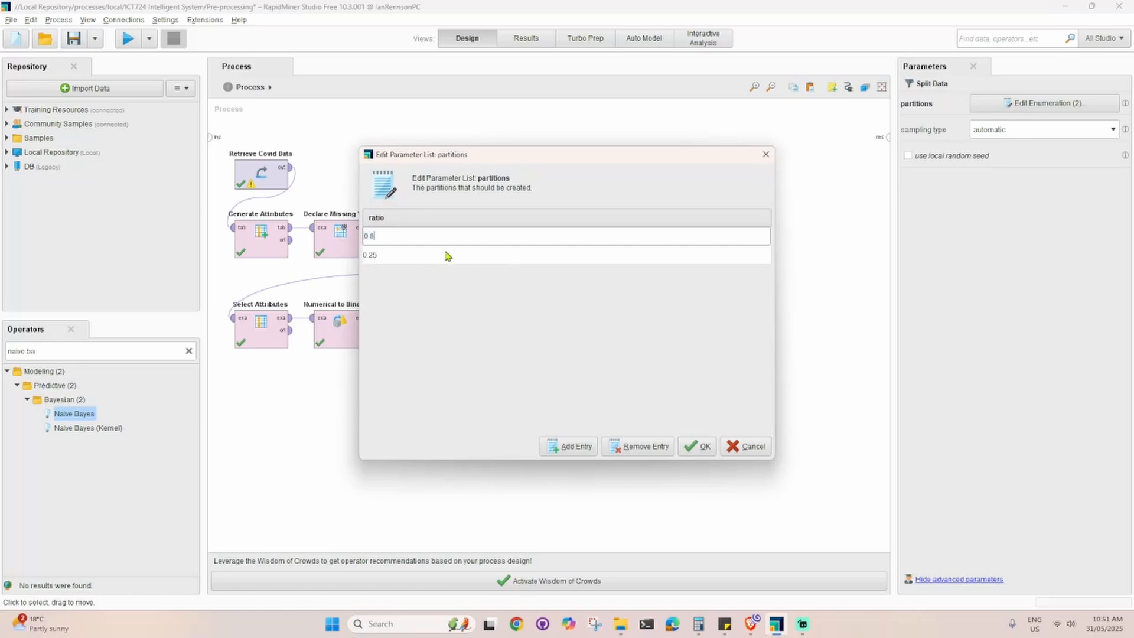
left_click_drag(418, 256, 334, 257)
type("0.2")
left_click_drag(413, 239, 333, 236)
type("0.7")
left_click_drag(426, 259, 341, 251)
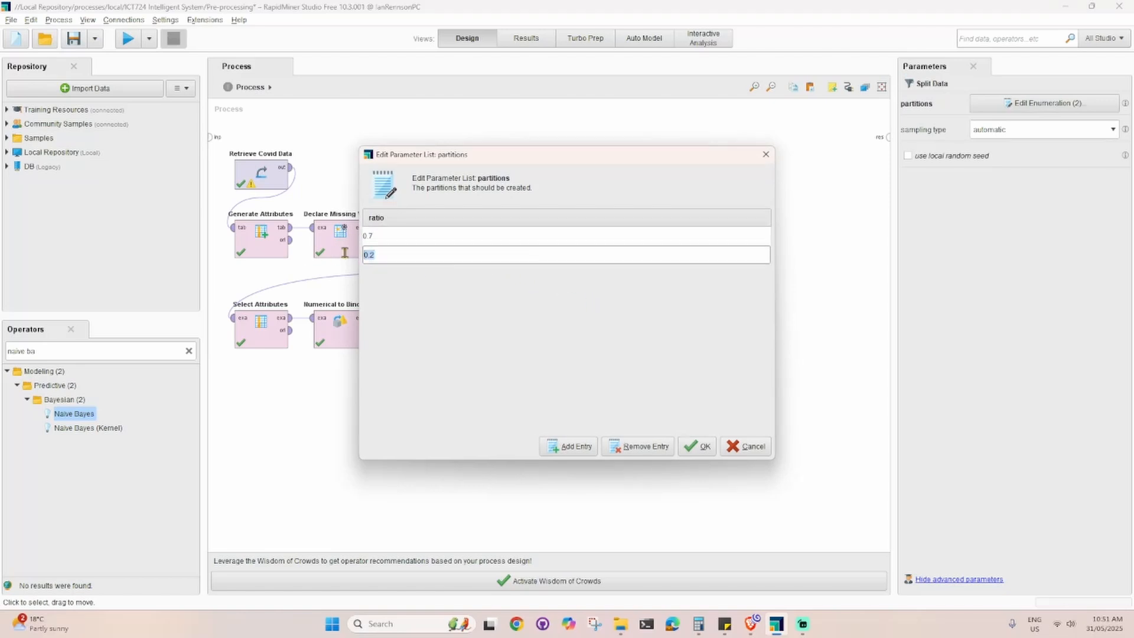
type("0.3")
left_click(703, 449)
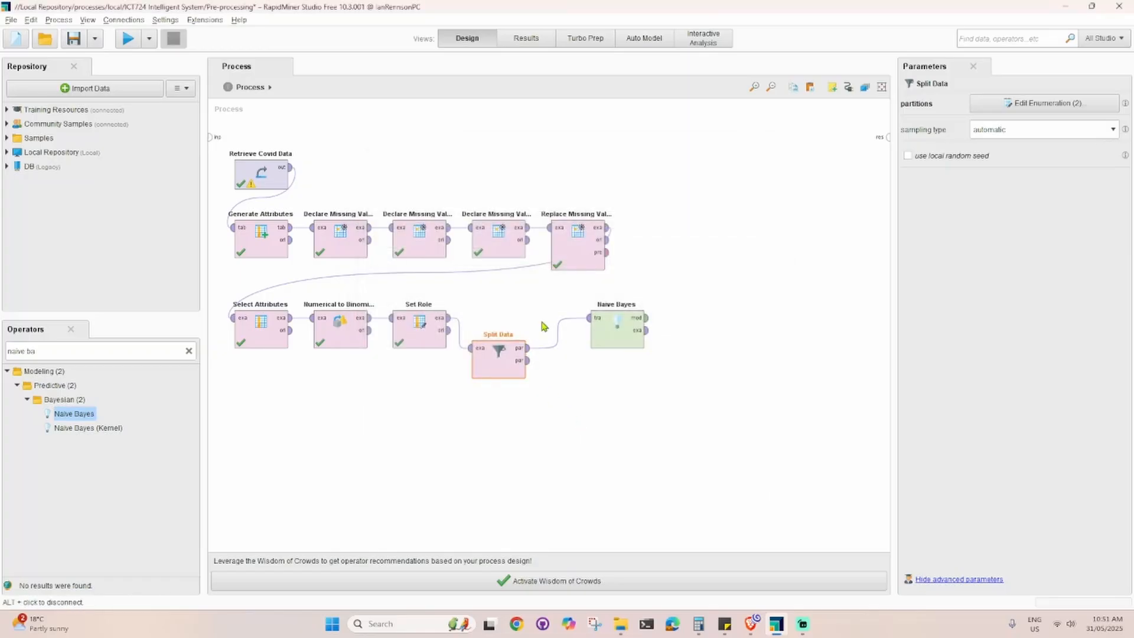
left_click_drag(528, 348, 587, 318)
Find the Apply Model operator and place it in the process after Naive Bayes
triple_click(91, 353)
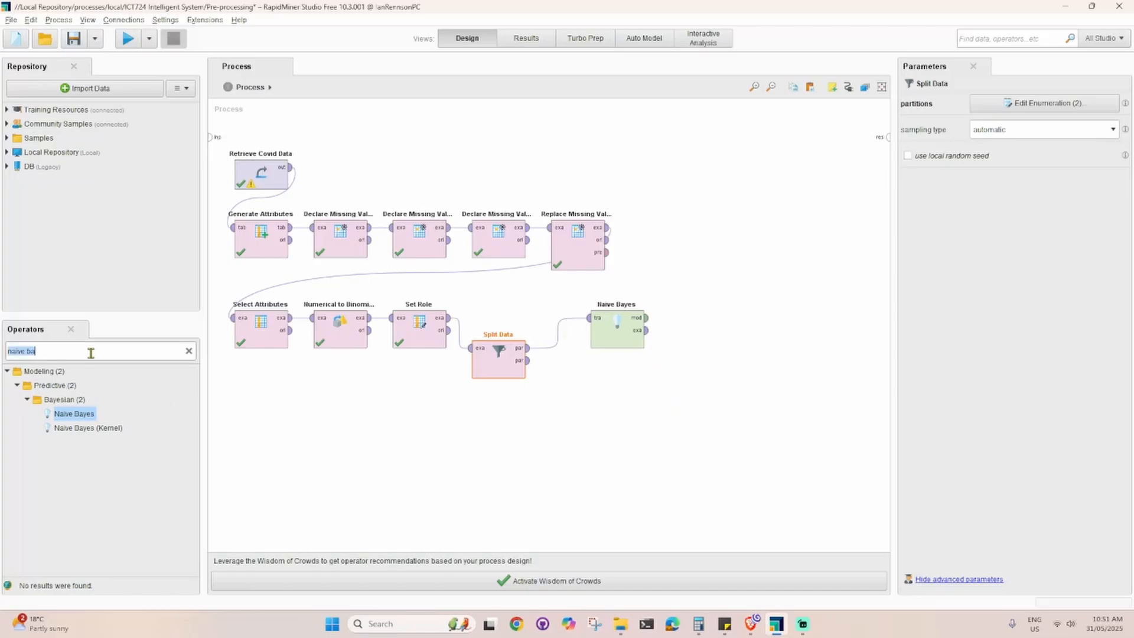
type("apop")
key("BackSpace")
key("BackSpace")
type("ply")
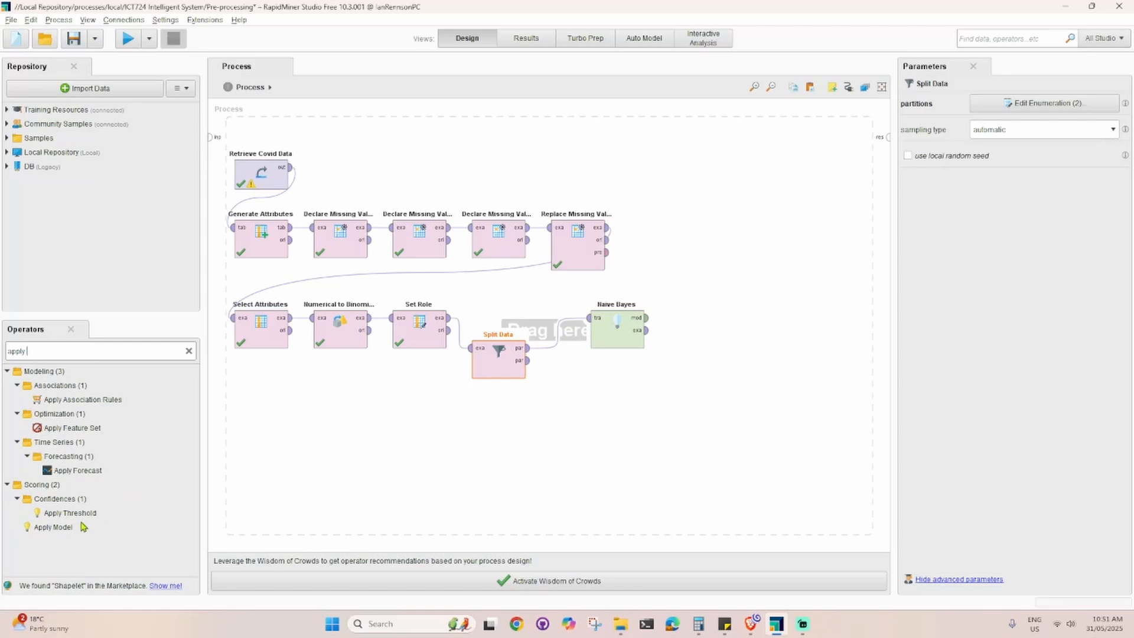
left_click_drag(53, 527, 696, 325)
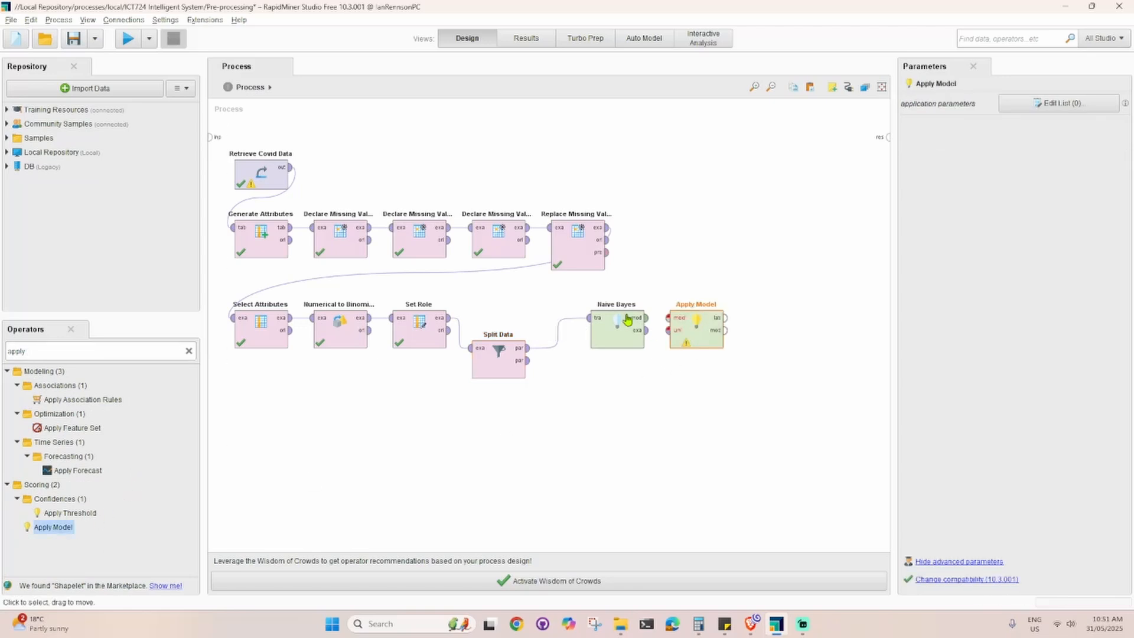
Connect the Naive Bayes model and Split Data's second partition to Apply Model, and reposition both modelling operators for a tidy layout
left_click(647, 317)
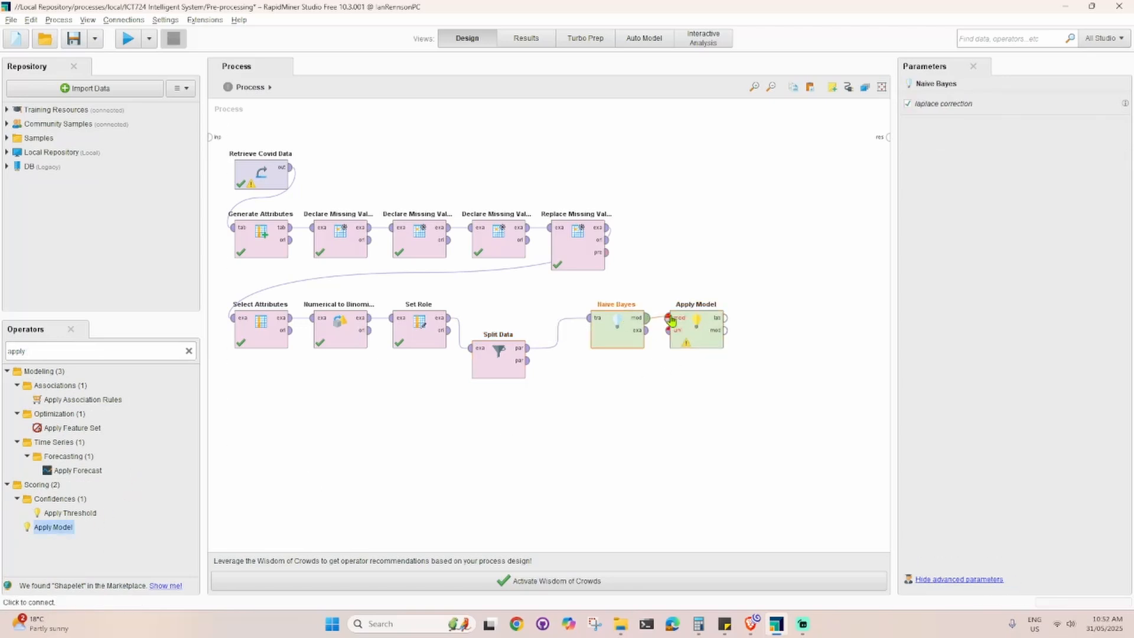
left_click(671, 319)
left_click(527, 360)
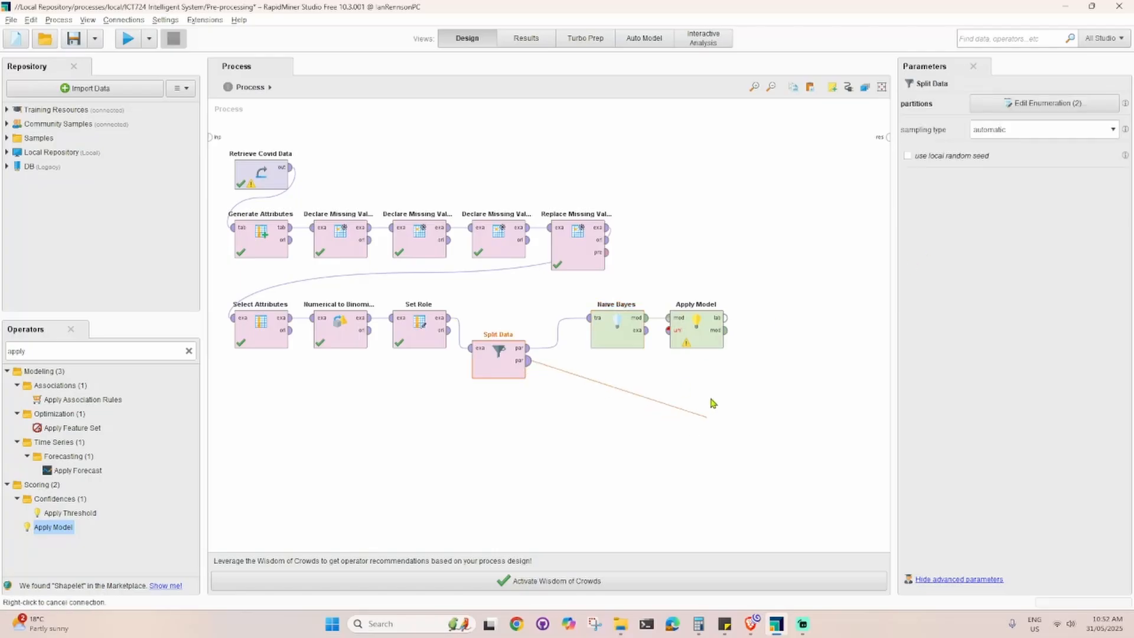
left_click(667, 332)
left_click_drag(608, 319, 569, 300)
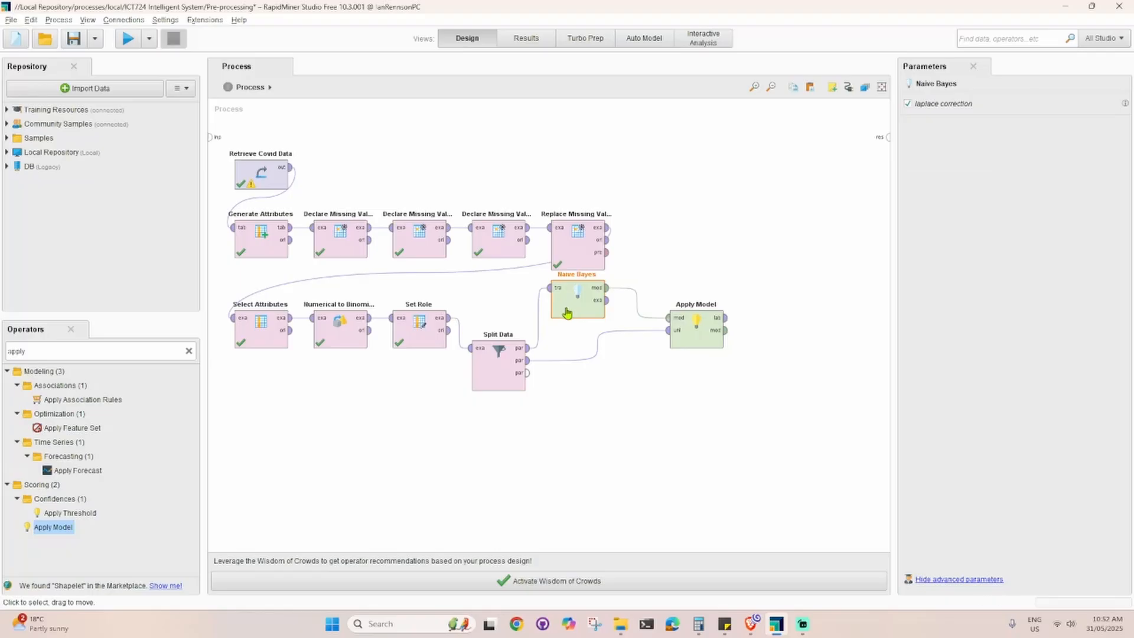
left_click_drag(703, 340, 663, 371)
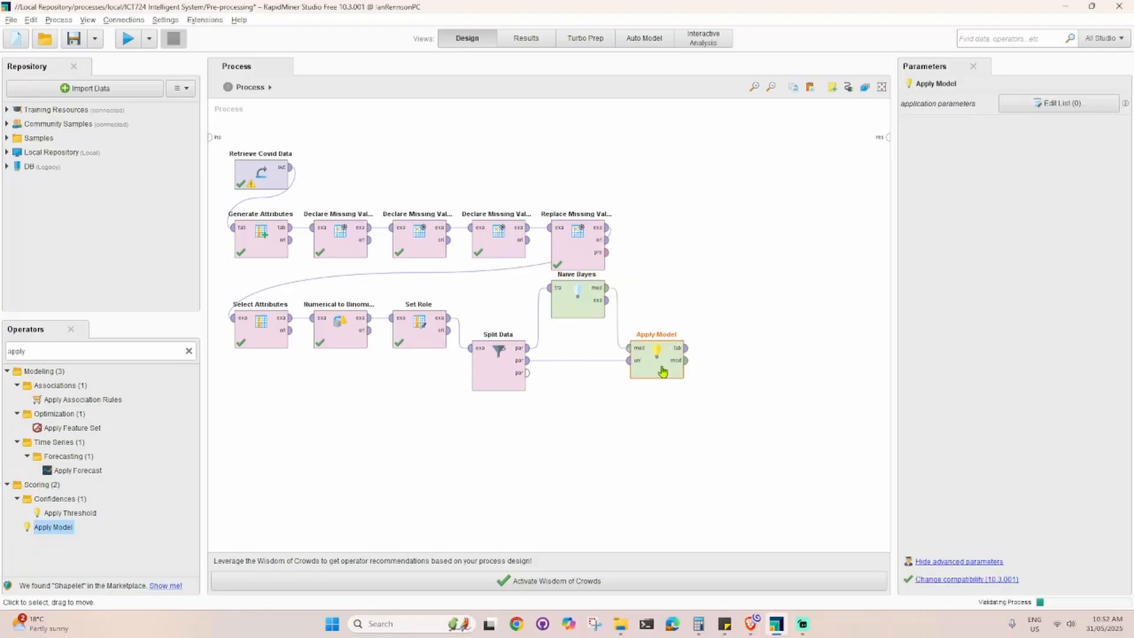
Add a Performance (Classification) operator after Apply Model, feed it the labelled data, and connect its performance output to the process result
double_click(38, 352)
type("performance")
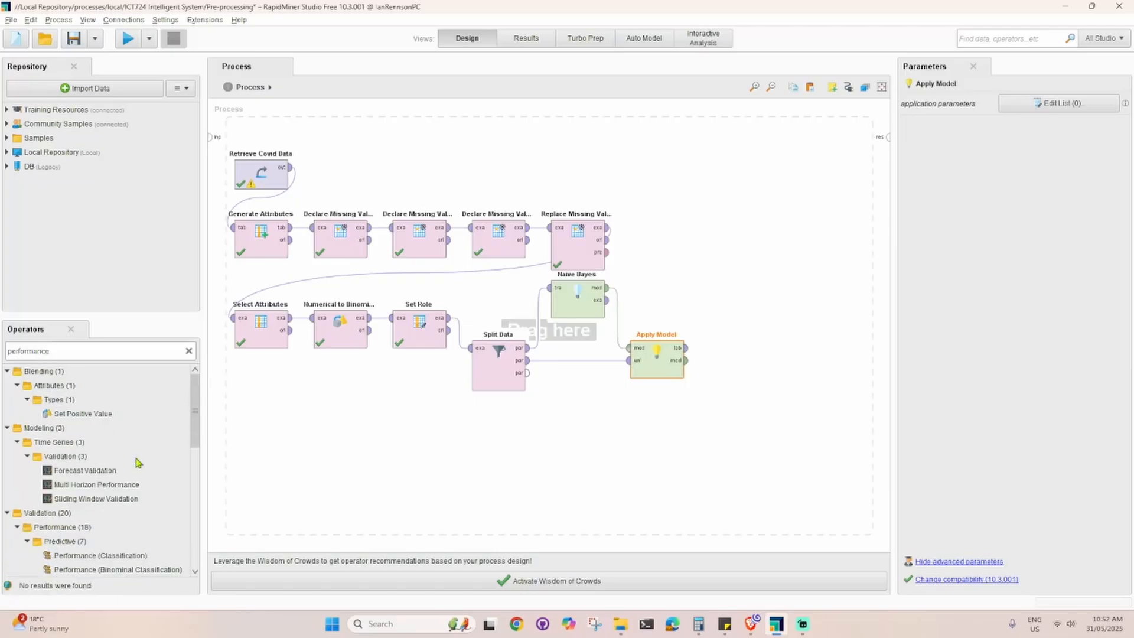
scroll(136, 460, "down", 3)
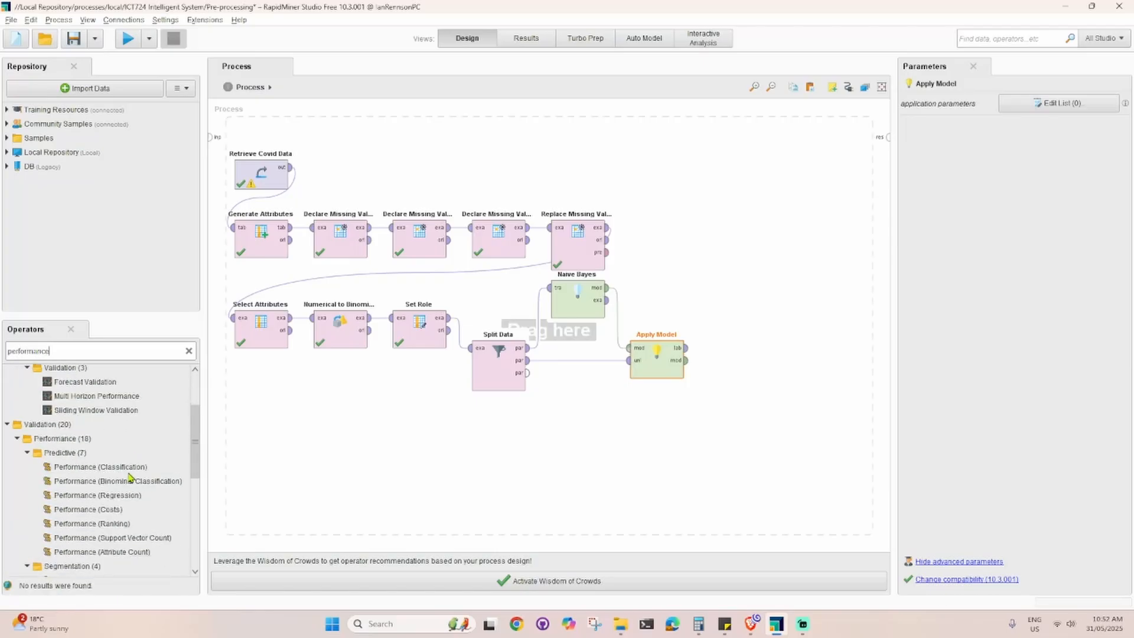
left_click_drag(110, 455, 754, 358)
left_click(687, 349)
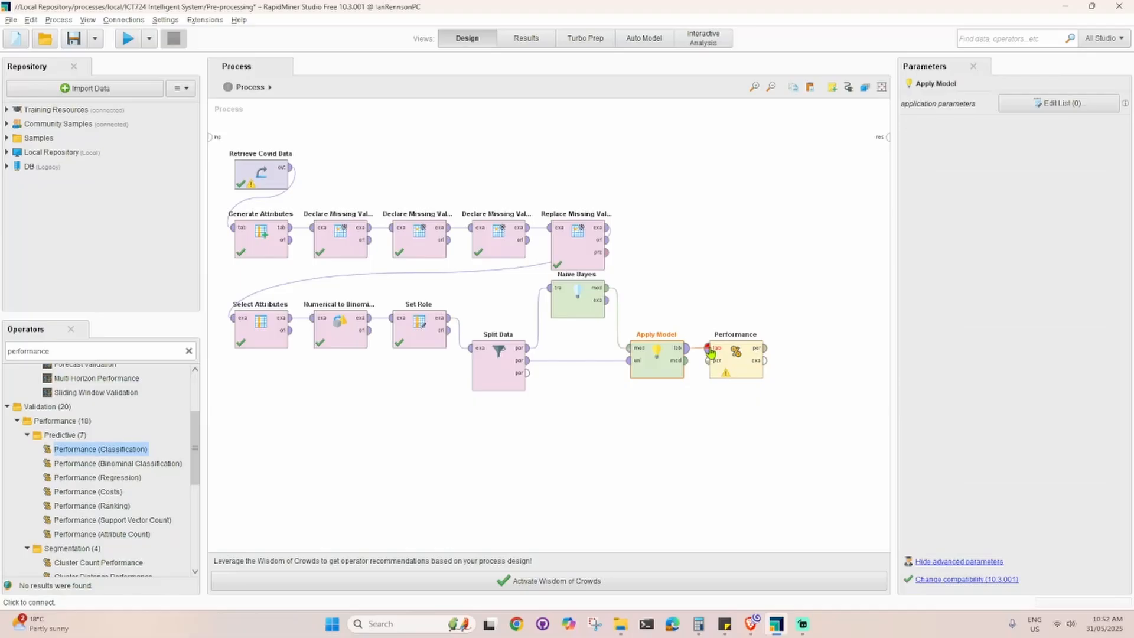
left_click(710, 349)
left_click(765, 348)
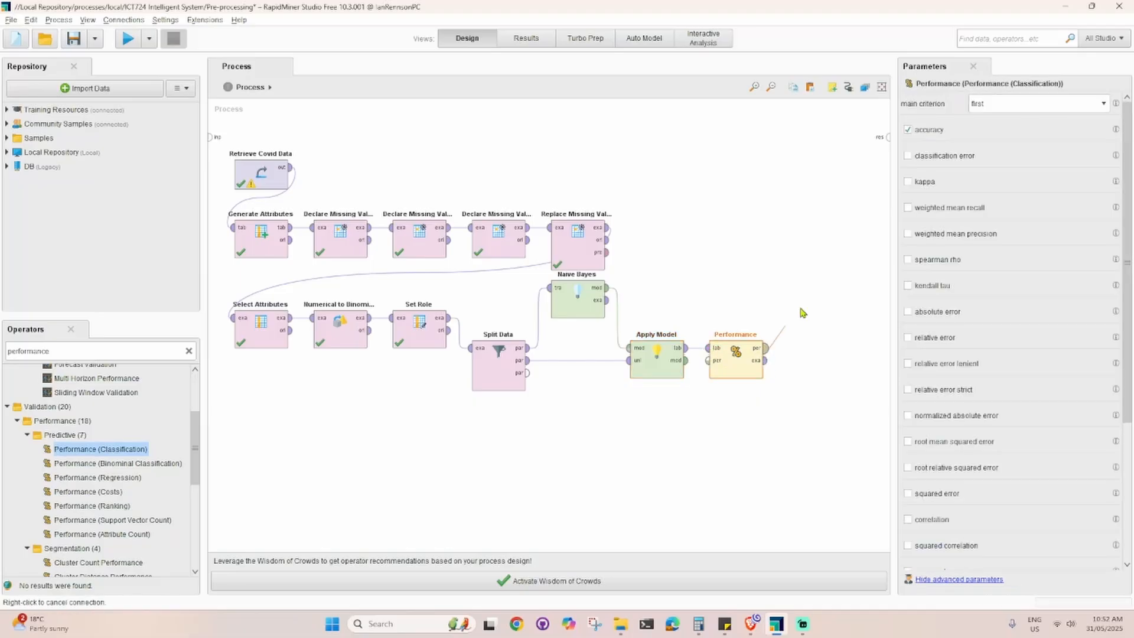
left_click(886, 139)
left_click(749, 224)
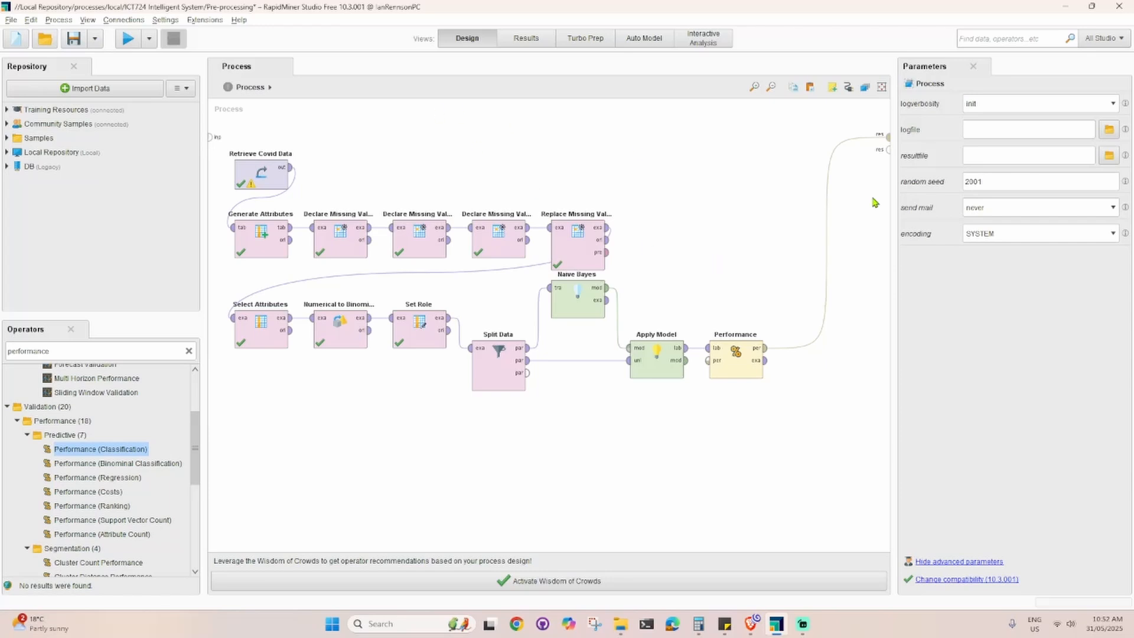
left_click(1021, 103)
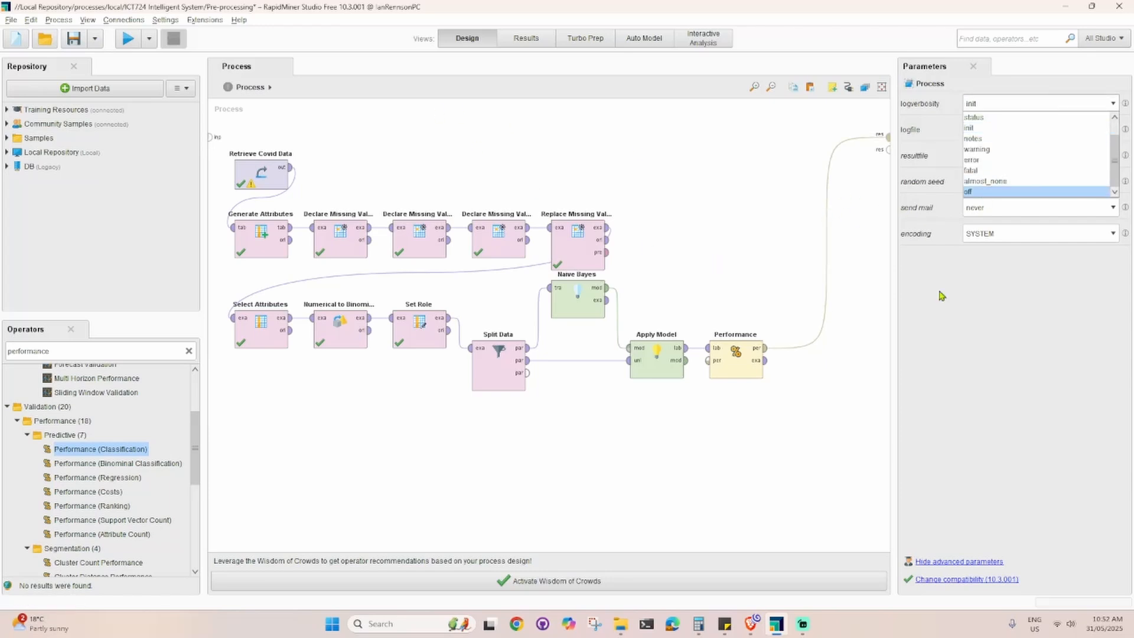
left_click(1053, 376)
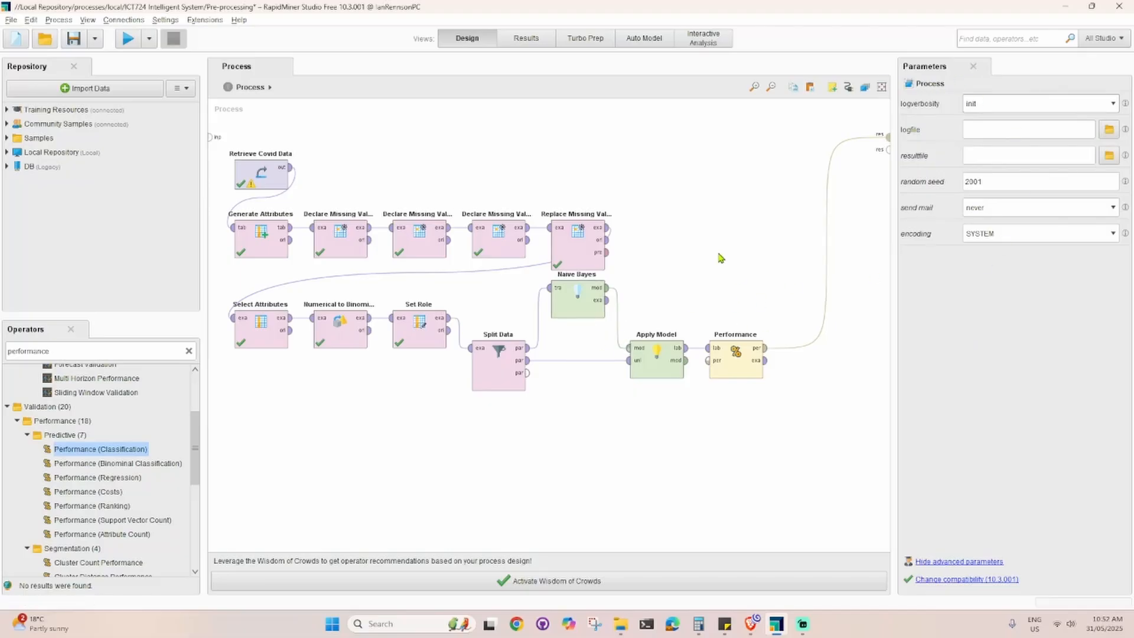
Run the process to evaluate the Naive Bayes model
left_click(128, 41)
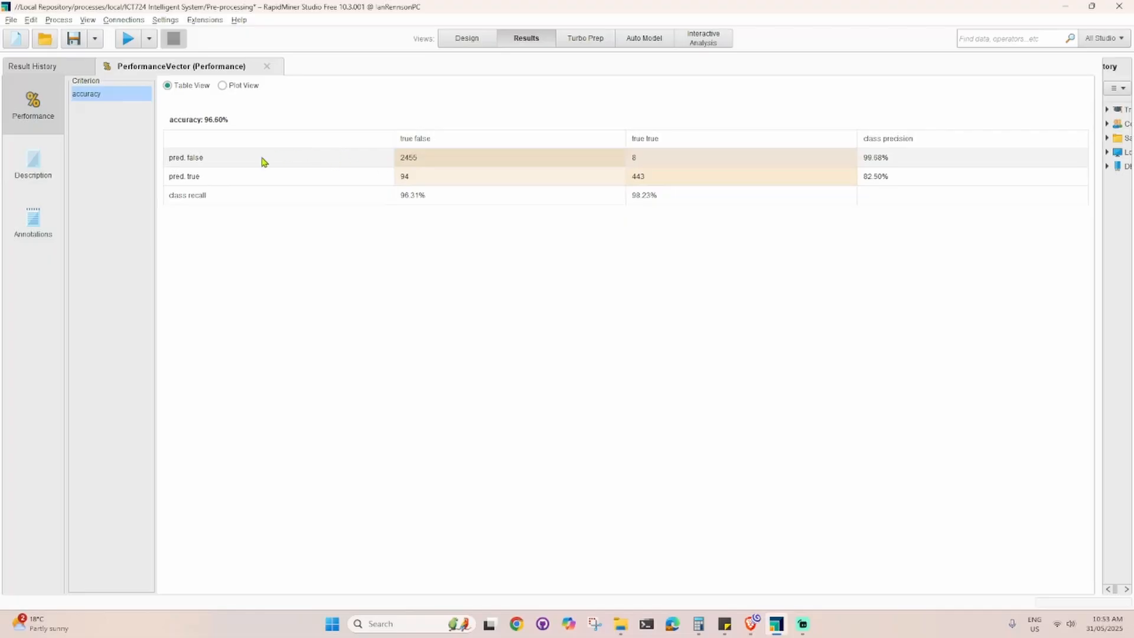
Examine the accuracy confusion matrix, covering predicted false and true counts, class precision and class recall
left_click_drag(212, 164, 322, 165)
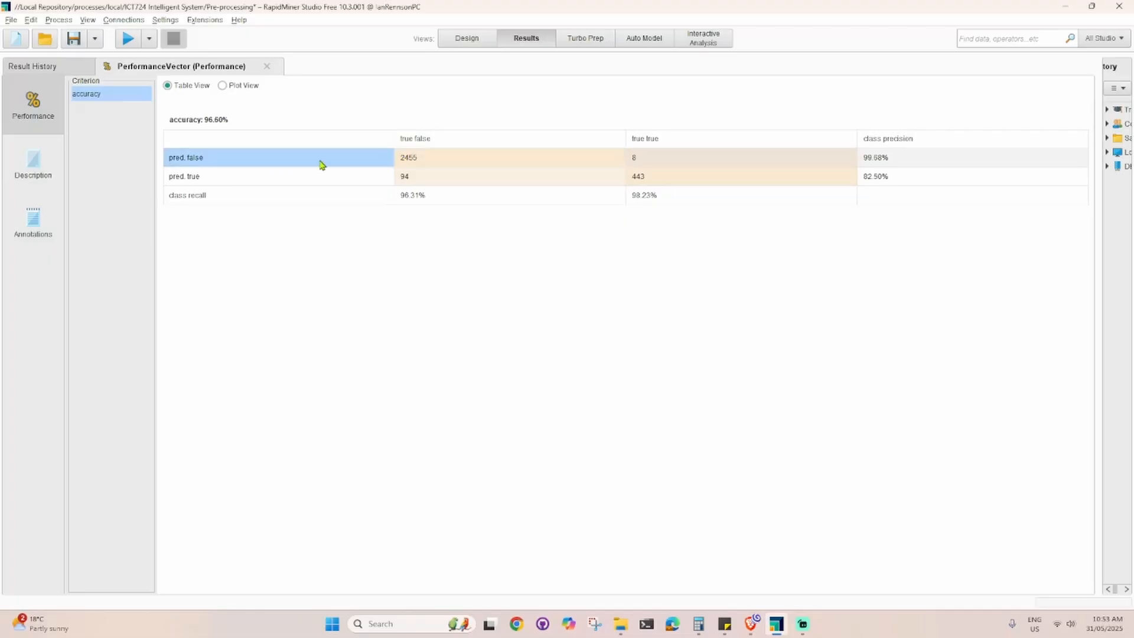
left_click(424, 158)
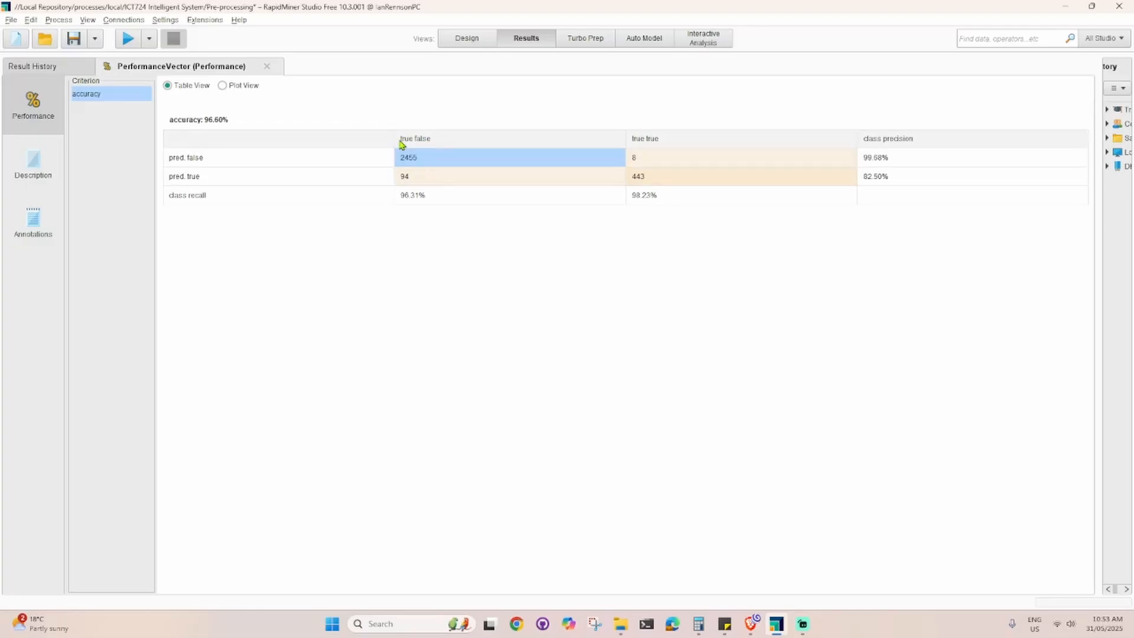
left_click(317, 166)
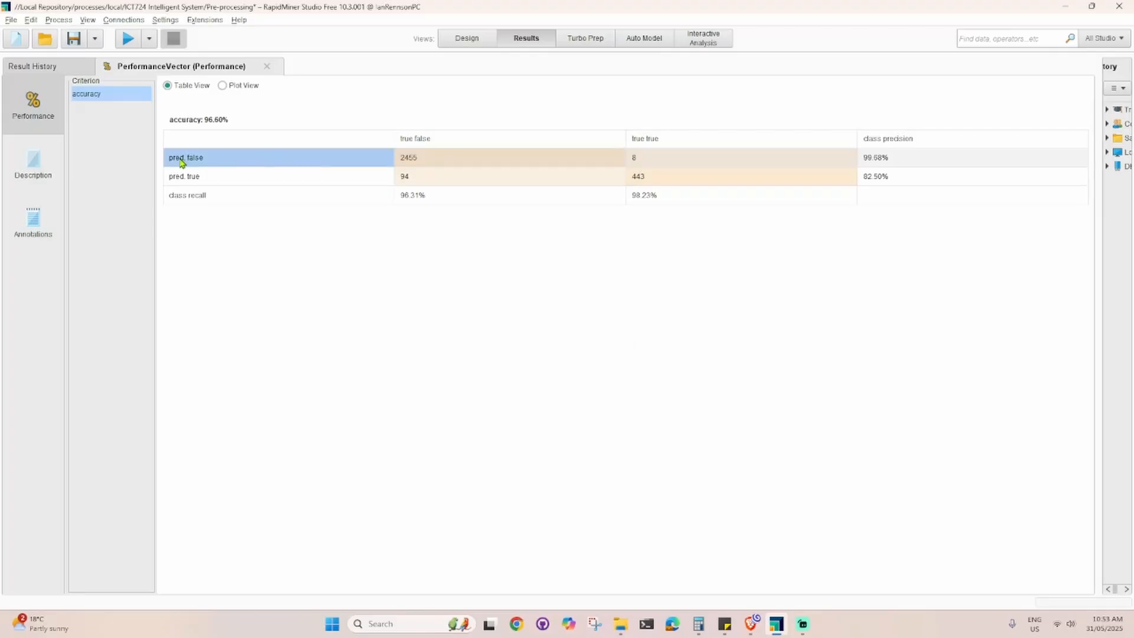
left_click(651, 159)
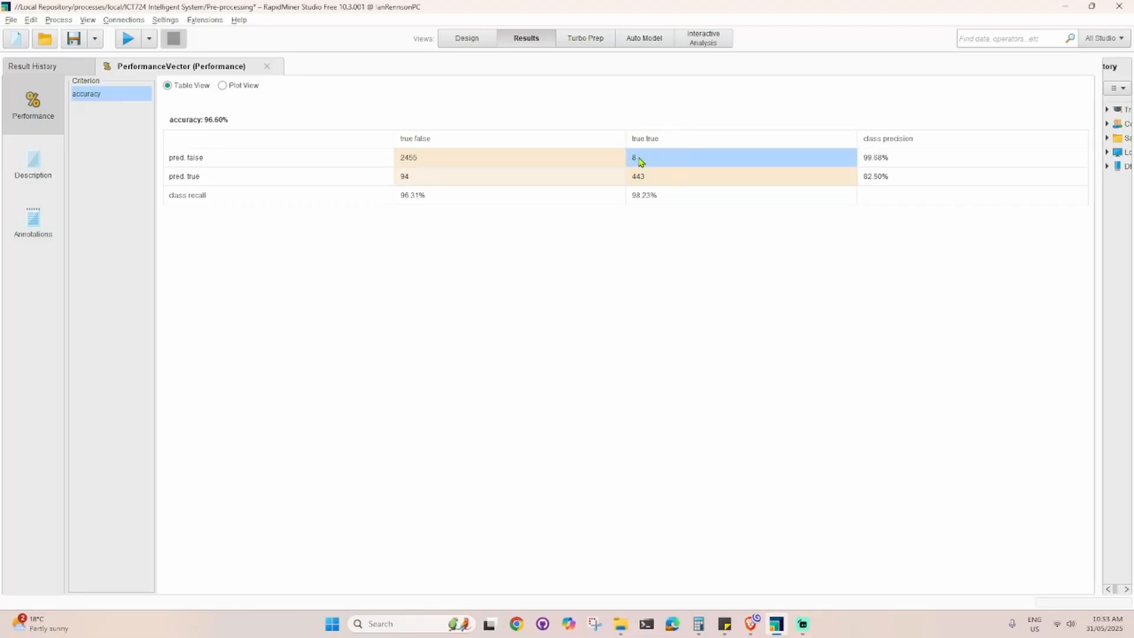
left_click(248, 179)
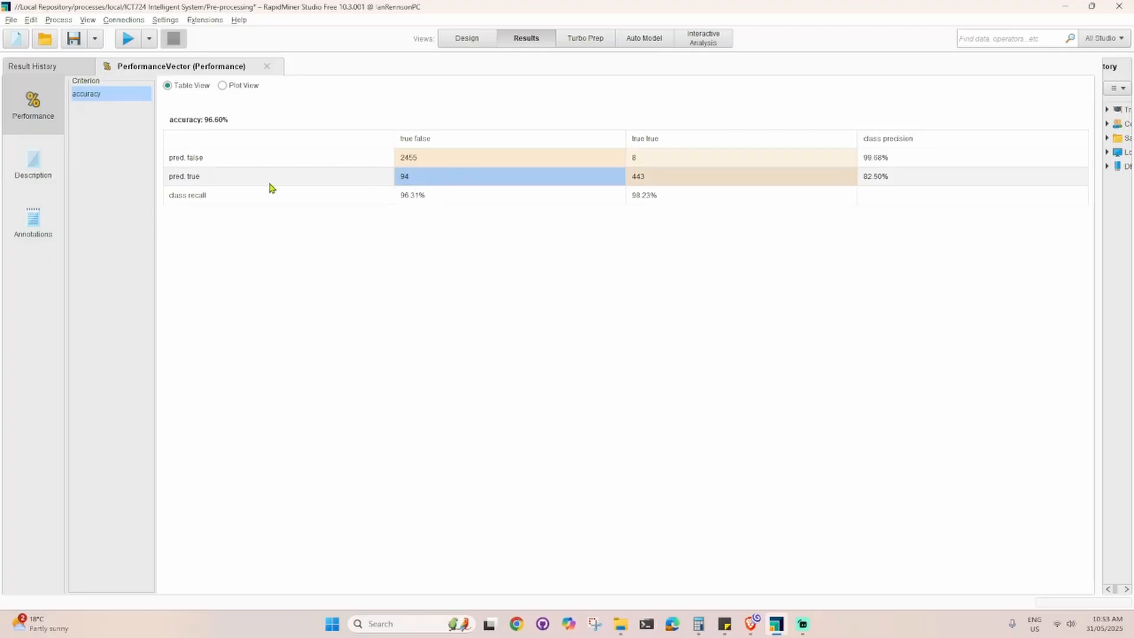
left_click(652, 177)
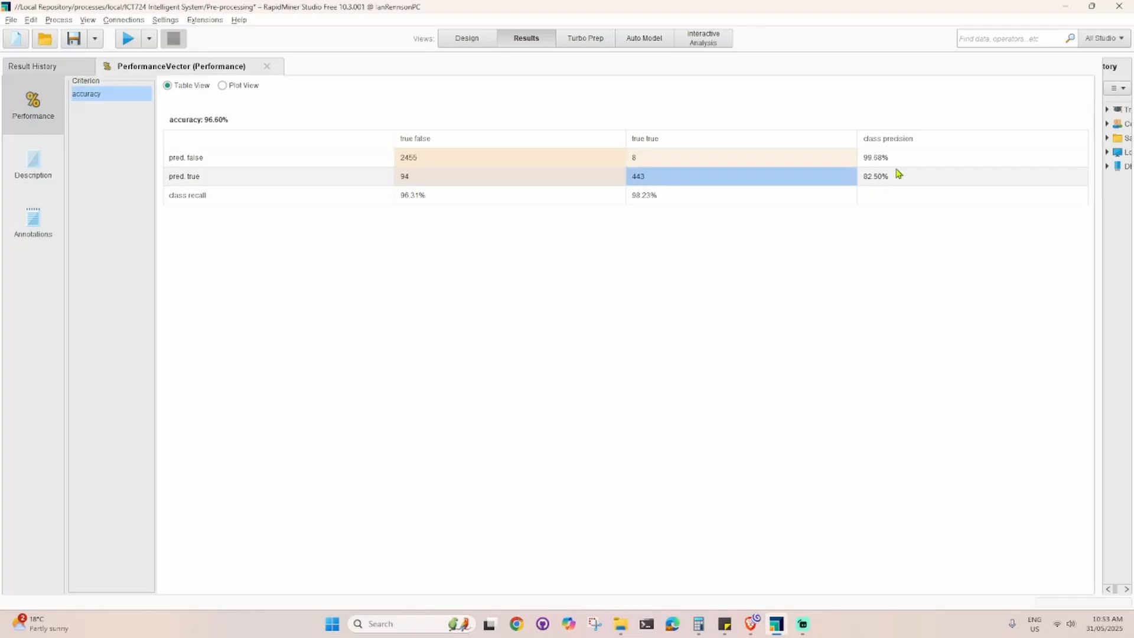
left_click_drag(894, 180, 862, 176)
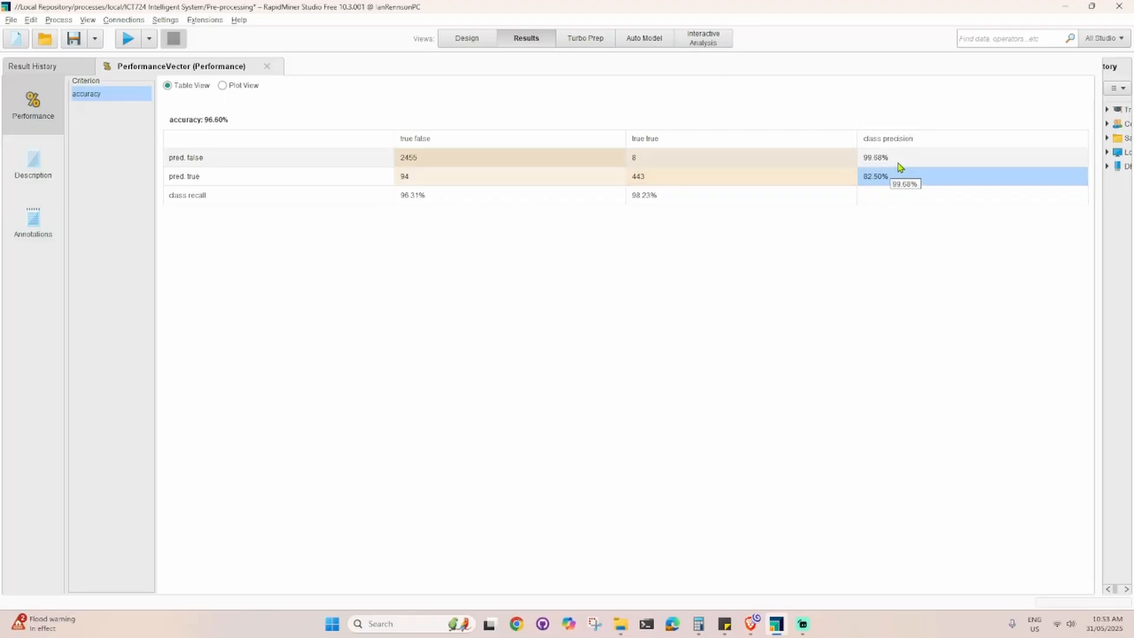
left_click(889, 160)
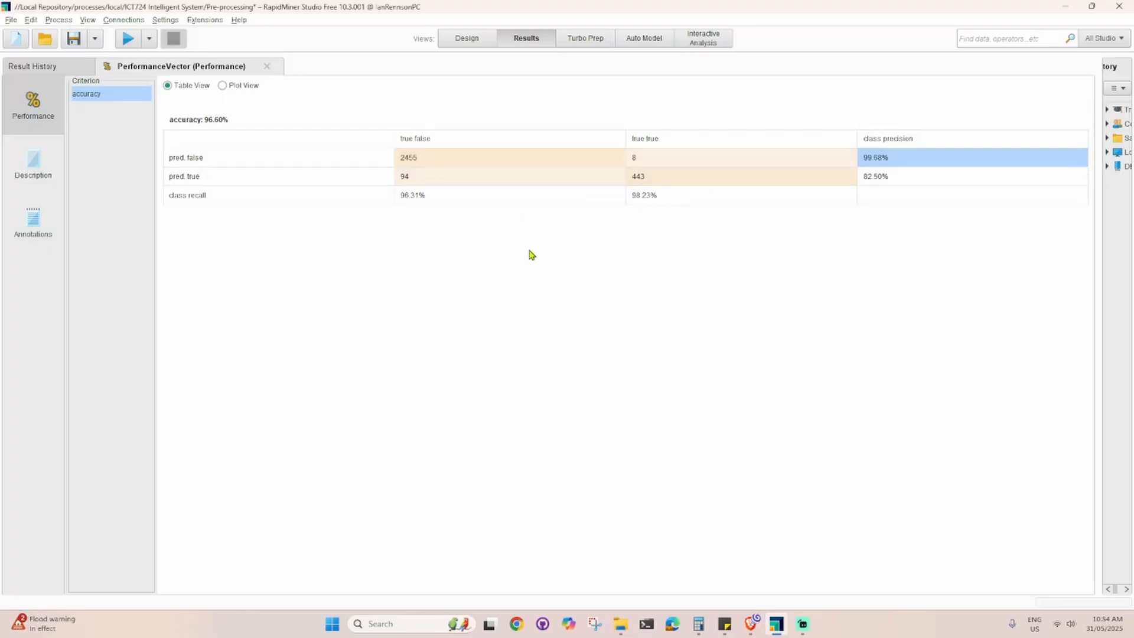
left_click(469, 201)
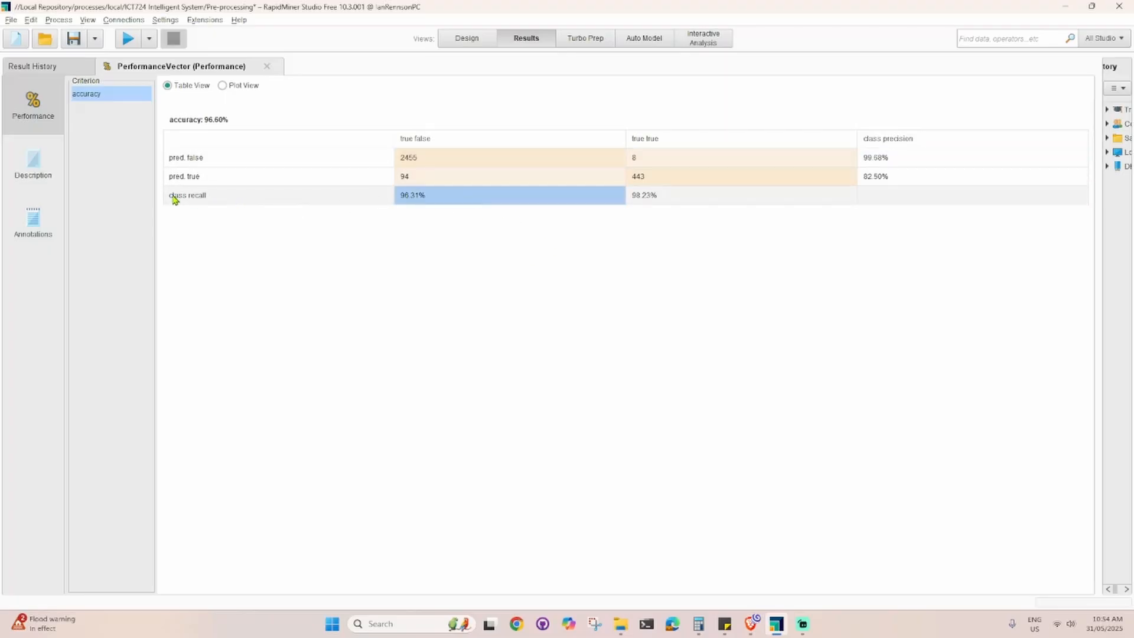
left_click_drag(177, 198, 645, 203)
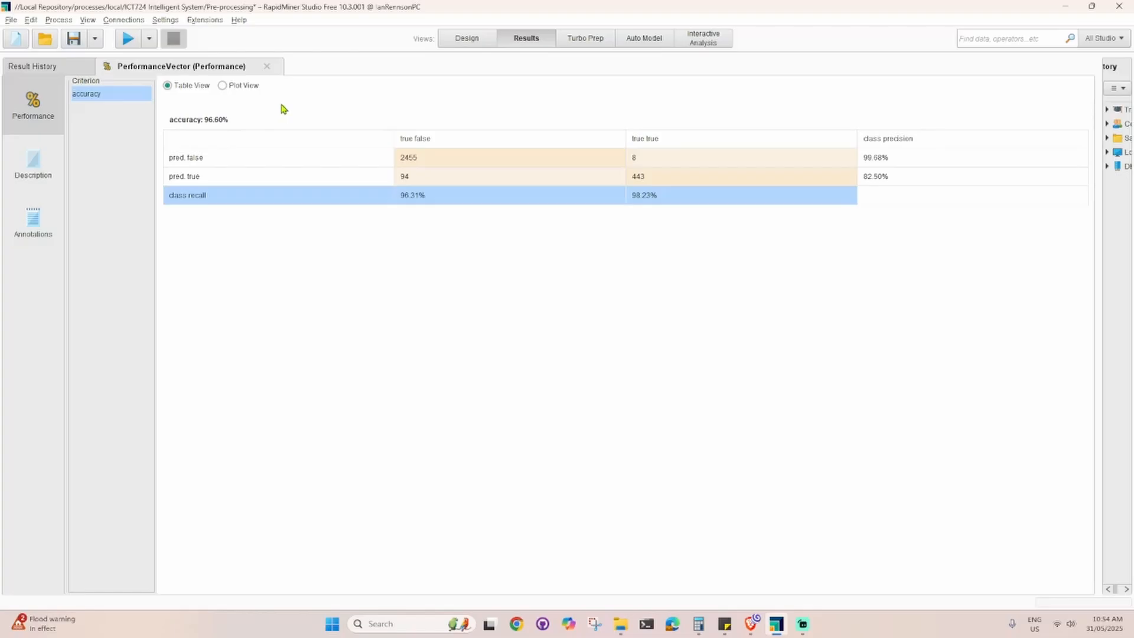
Return to the process design and run the Naive Bayes process again
left_click(462, 43)
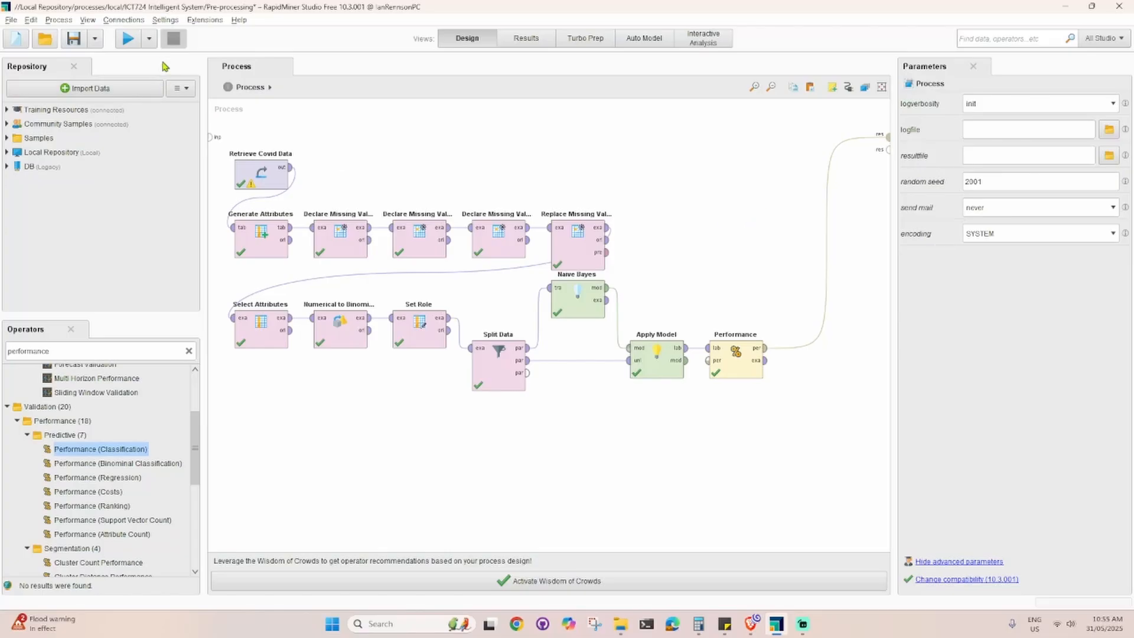
left_click(127, 39)
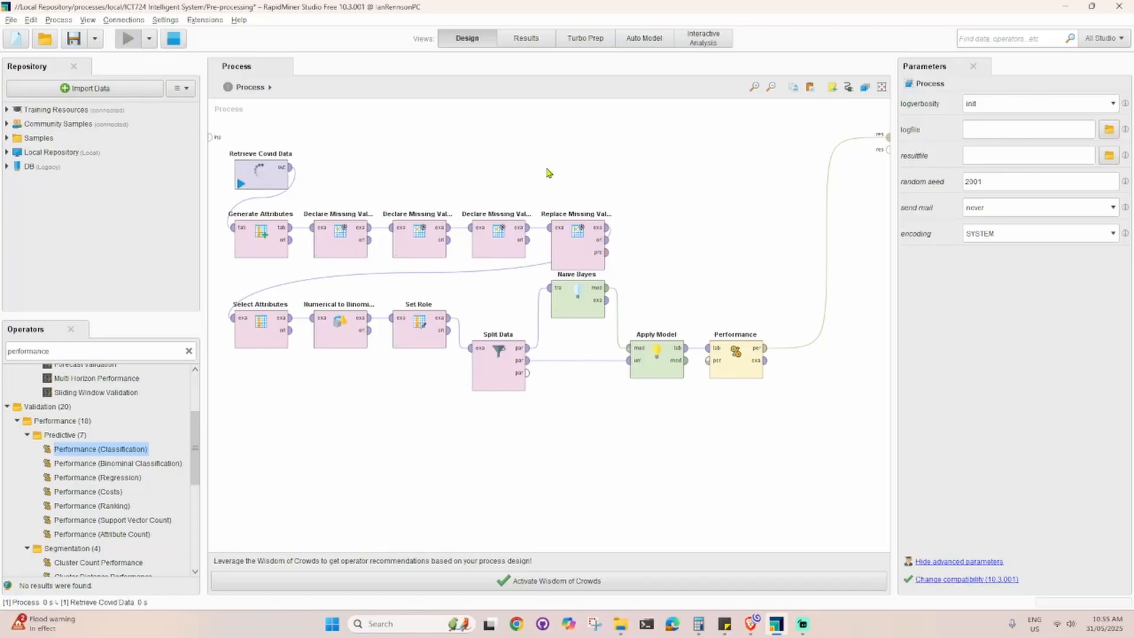